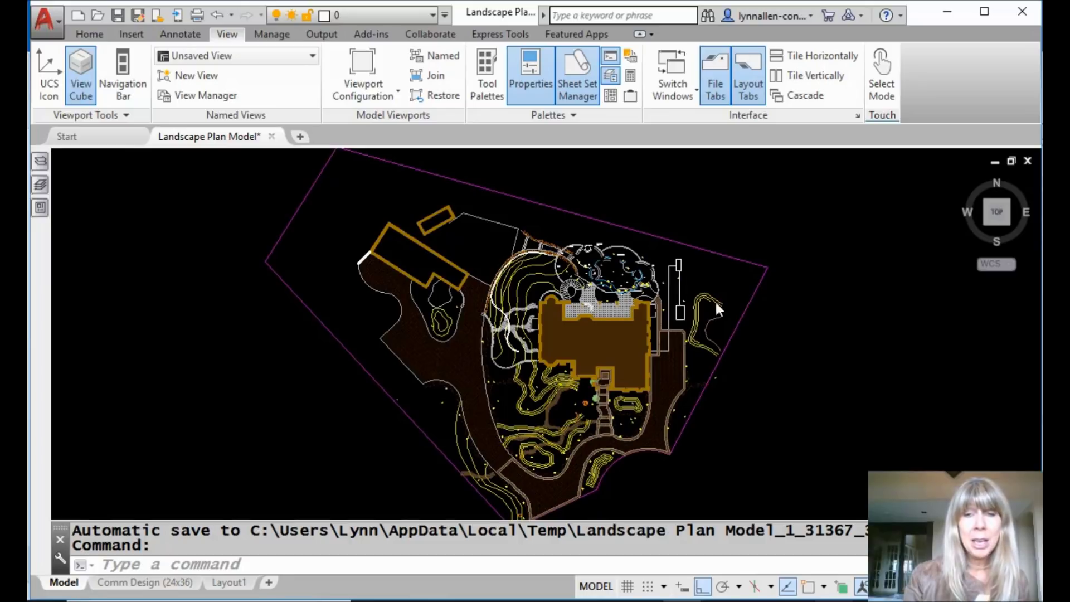
Open Layout1 and insert the Patio-Pool named view as a viewport in the upper-left area of the sheet.
click(229, 583)
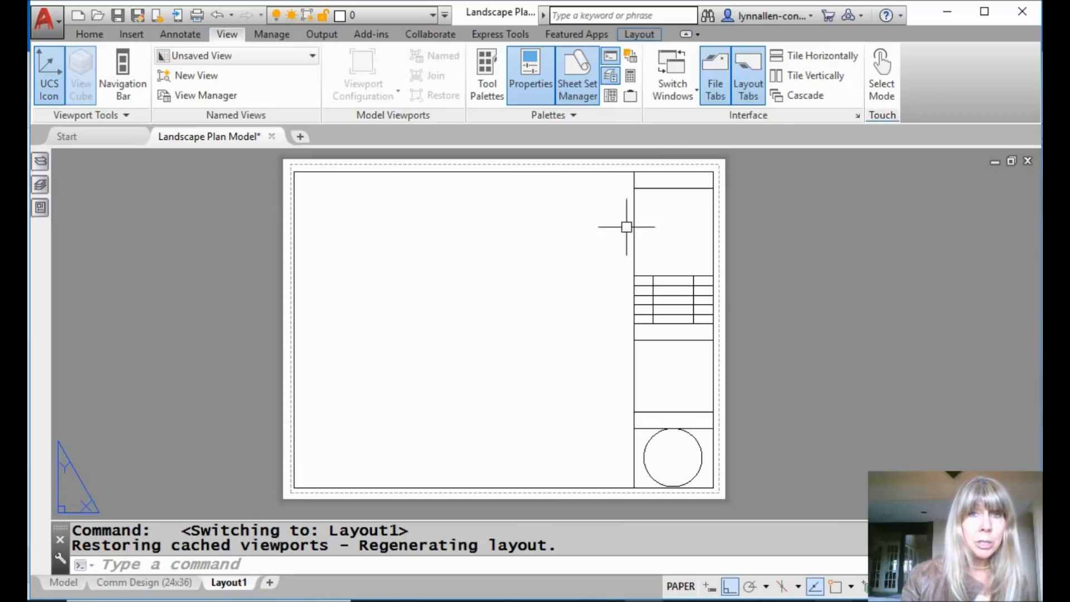
click(637, 37)
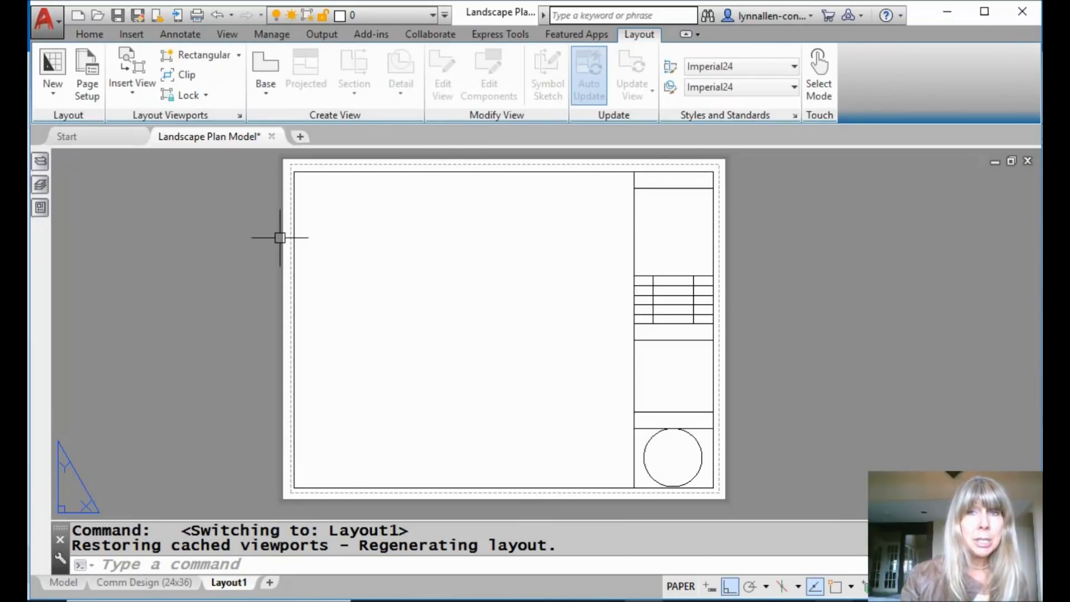
click(132, 96)
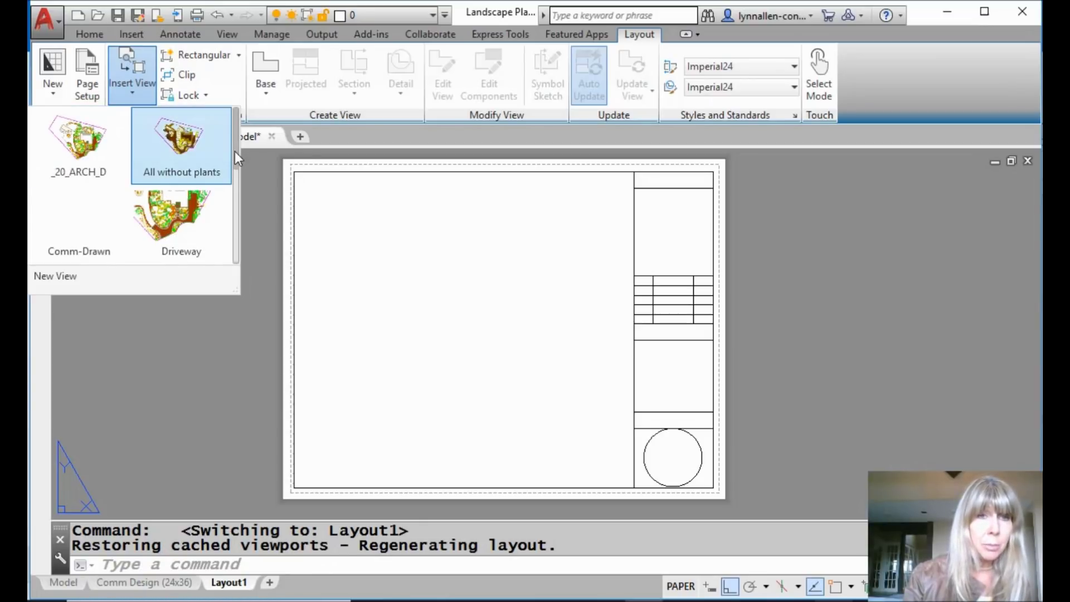
mouse_move(236, 159)
mouse_down()
mouse_move(225, 224)
mouse_move(238, 189)
mouse_move(223, 131)
mouse_up()
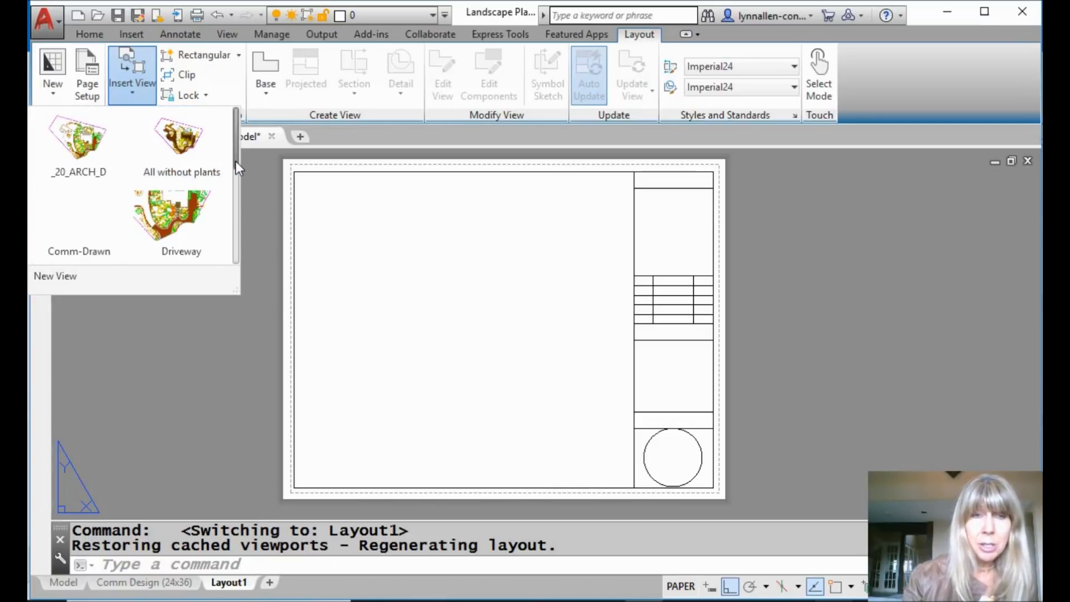
drag(236, 162, 225, 196)
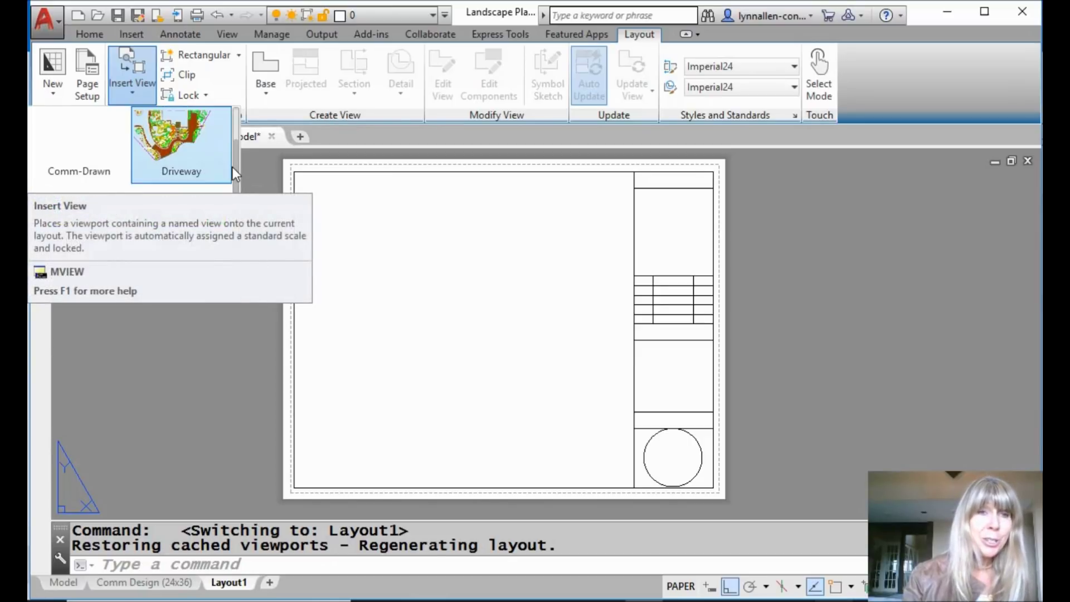
drag(236, 179, 232, 166)
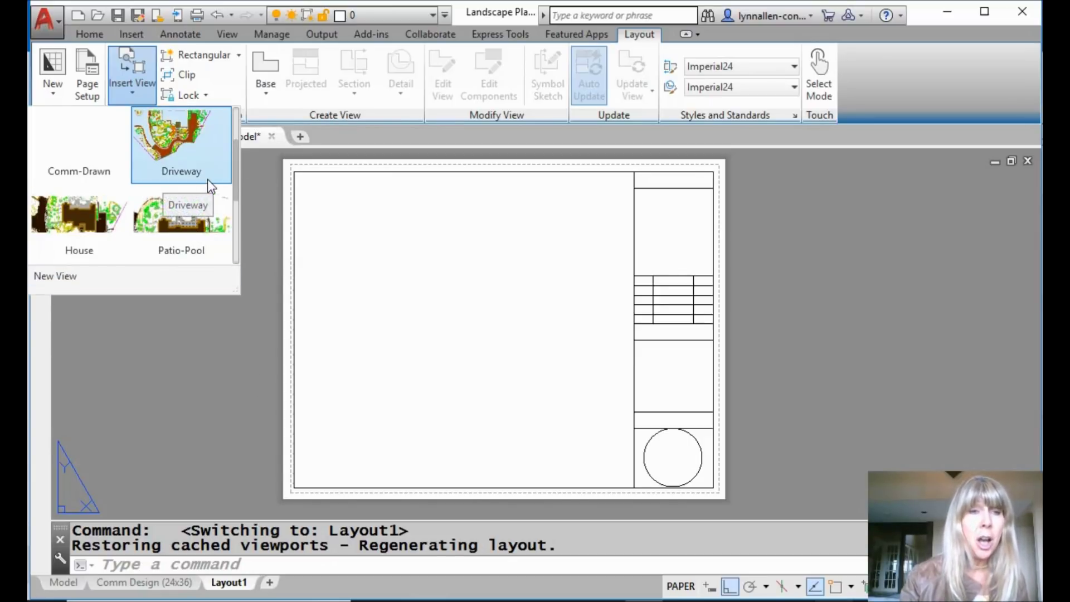
drag(236, 179, 211, 192)
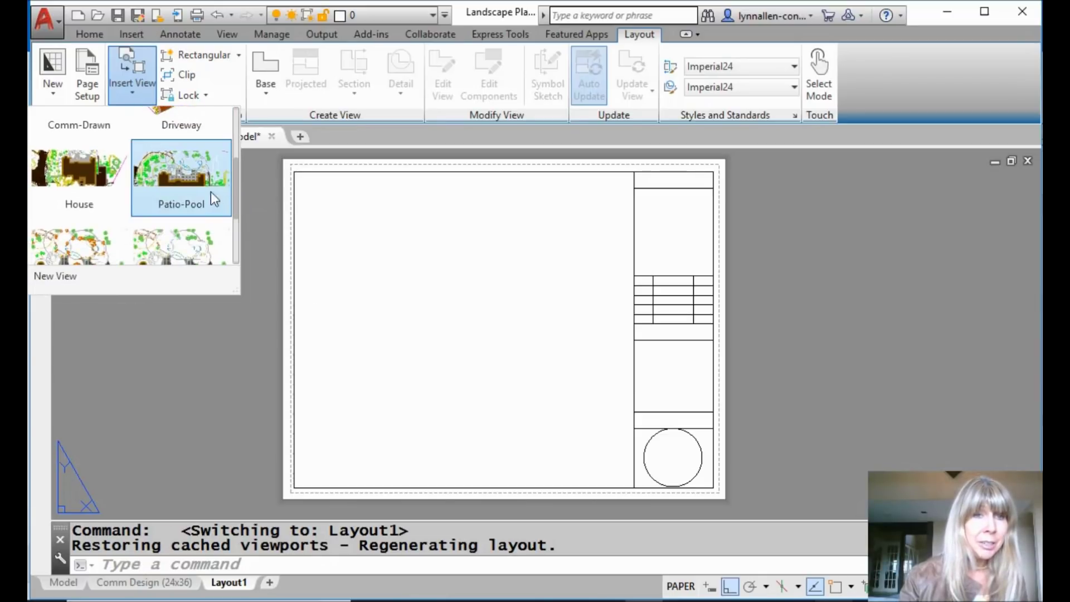
click(185, 173)
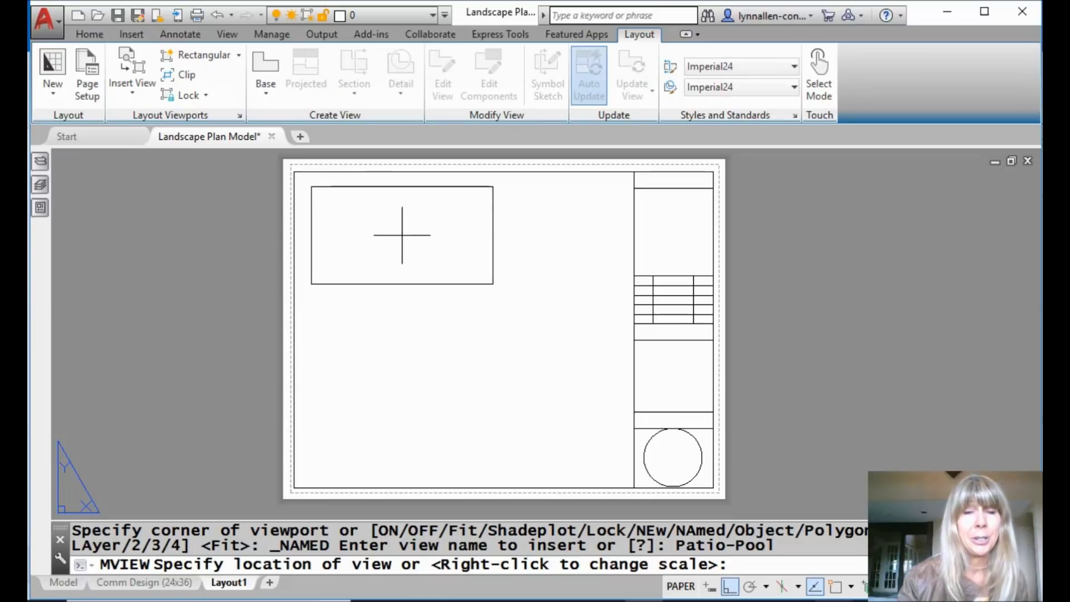
click(401, 234)
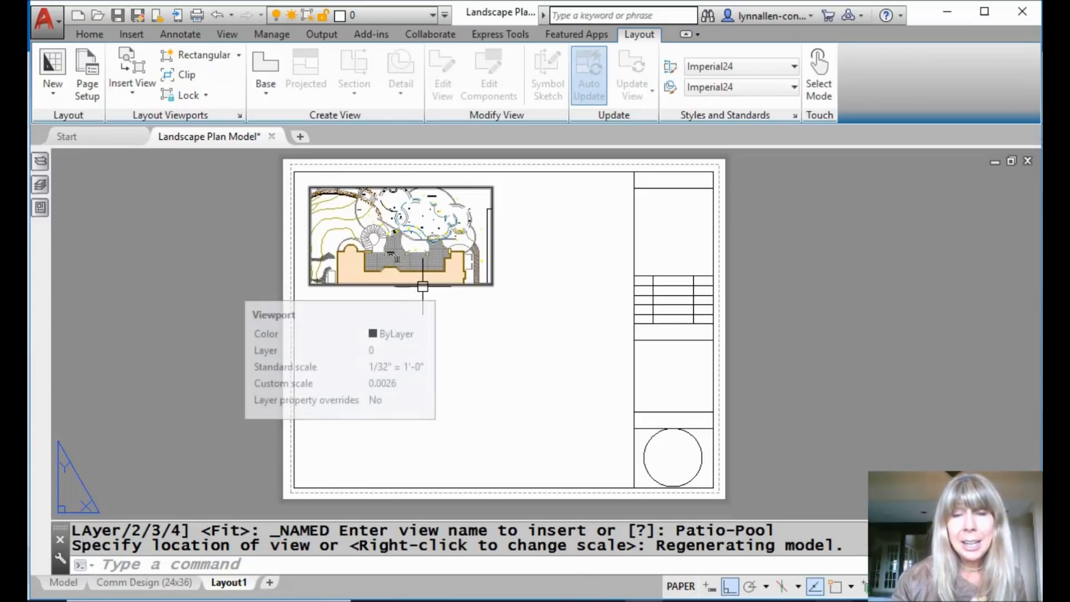
Set the Patio-Pool viewport's scale to 1/64" = 1'-0".
click(422, 287)
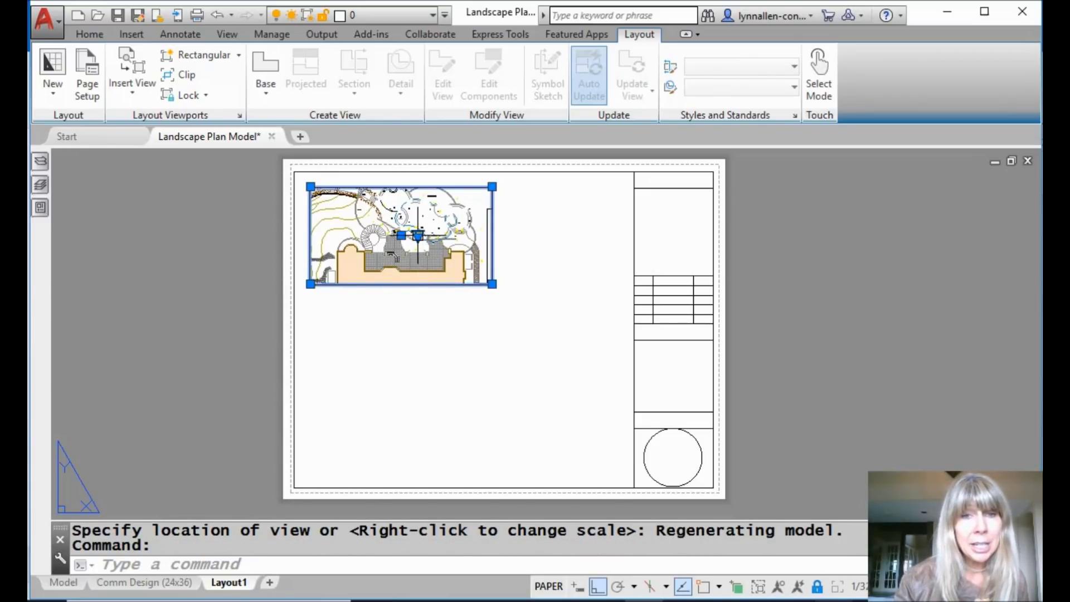
click(418, 236)
click(472, 287)
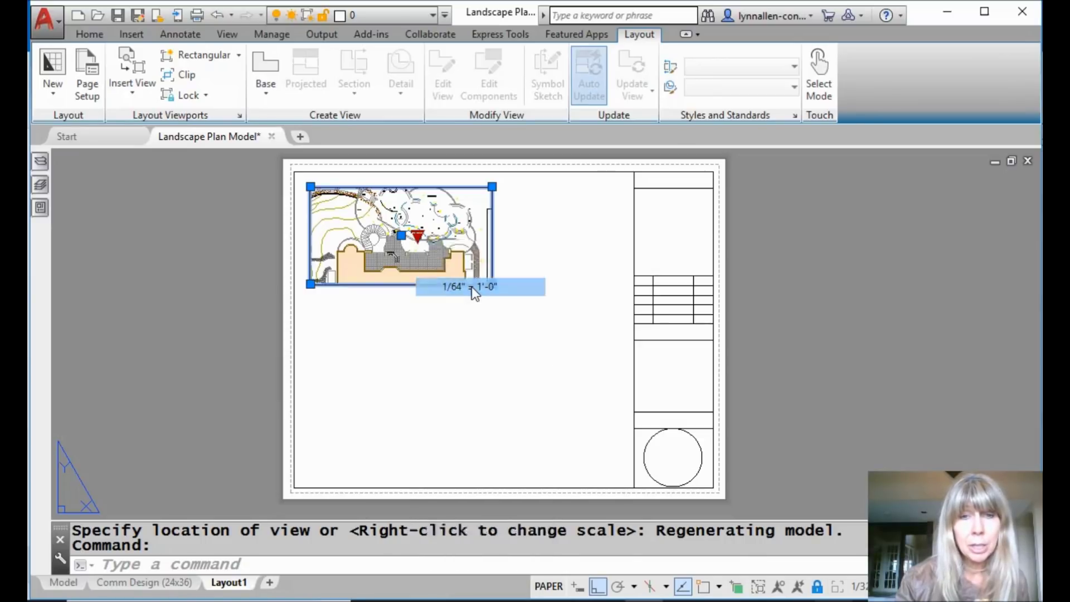
Return the Patio-Pool viewport to a scale of 1/32" = 1'-0" and clear the selection.
click(418, 237)
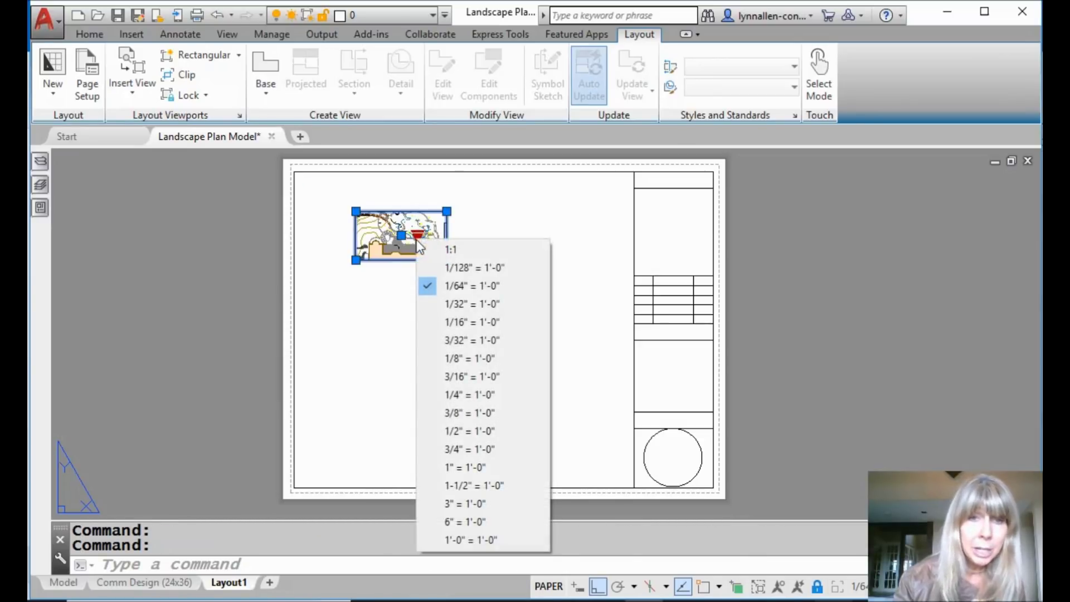
click(459, 304)
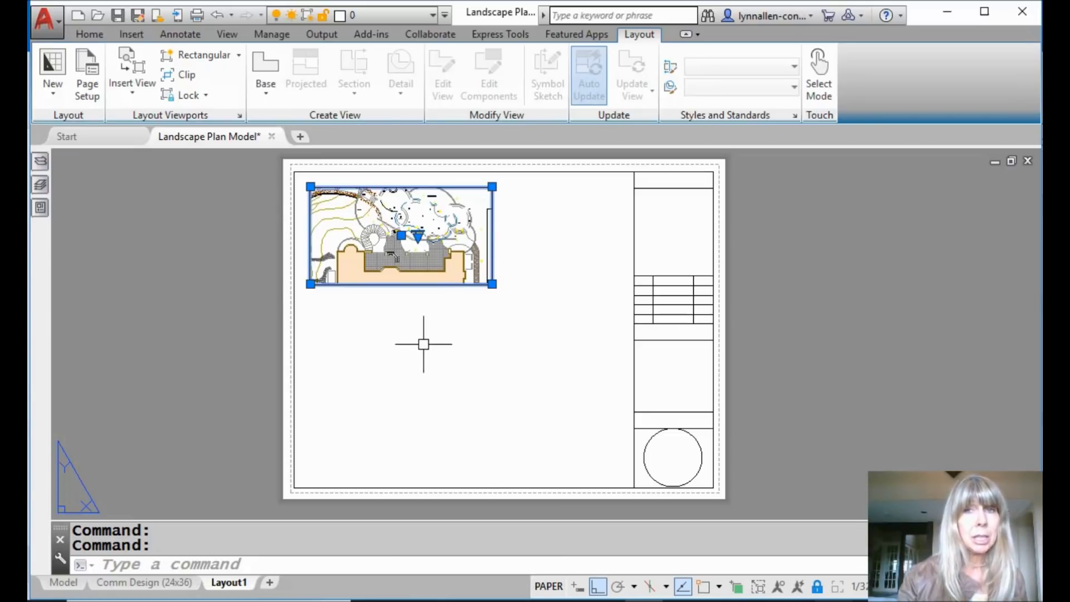
click(383, 349)
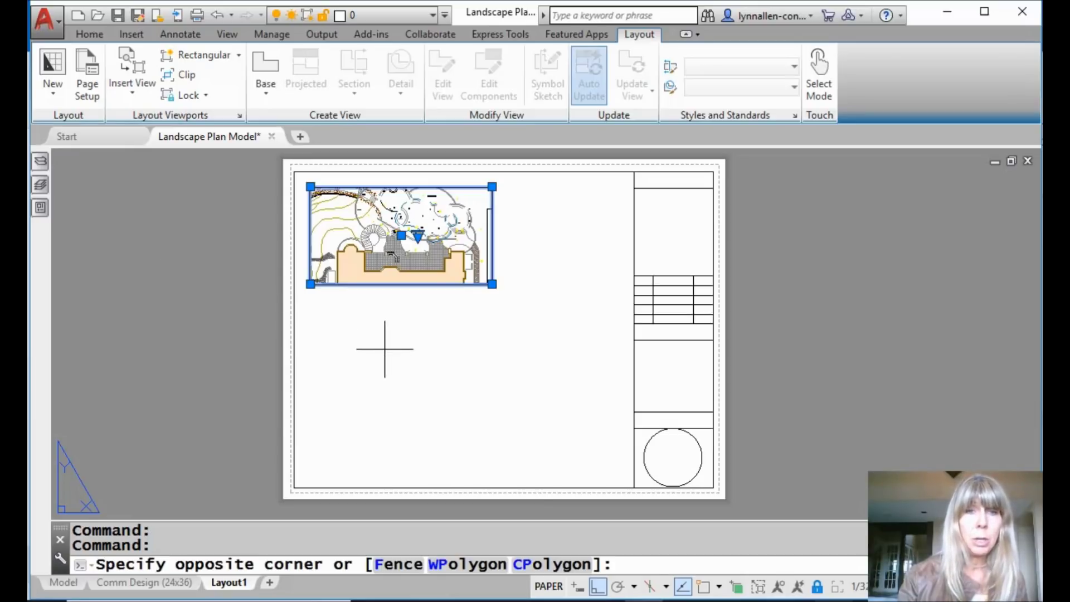
click(385, 349)
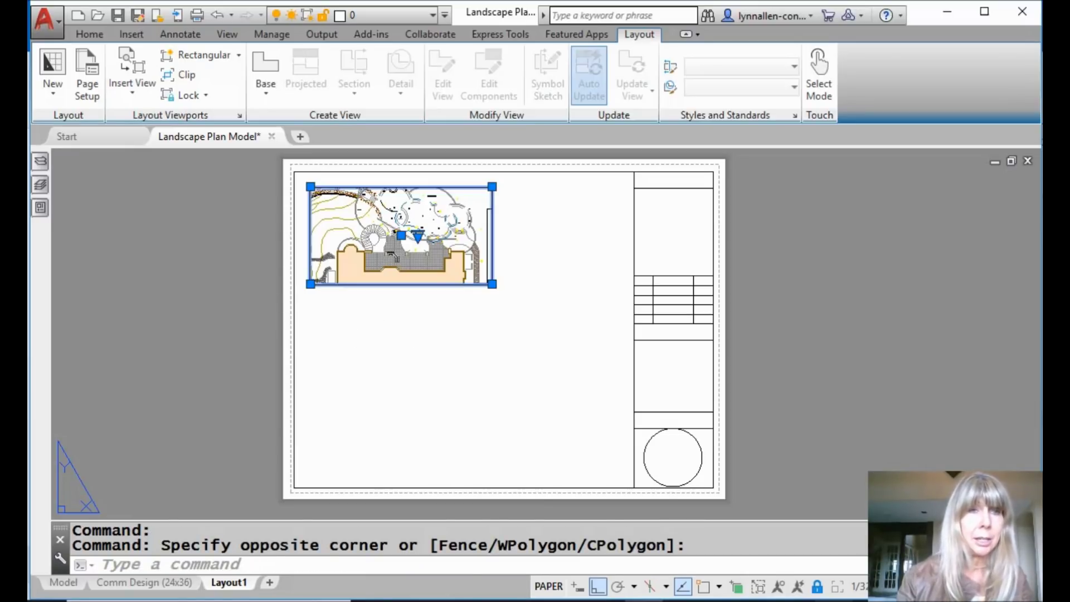
key(Escape)
Insert the Pool without boulders view below the Patio-Pool viewport, trying 1/16" = 1'-0" before placing it at 1/32" = 1'-0".
click(135, 95)
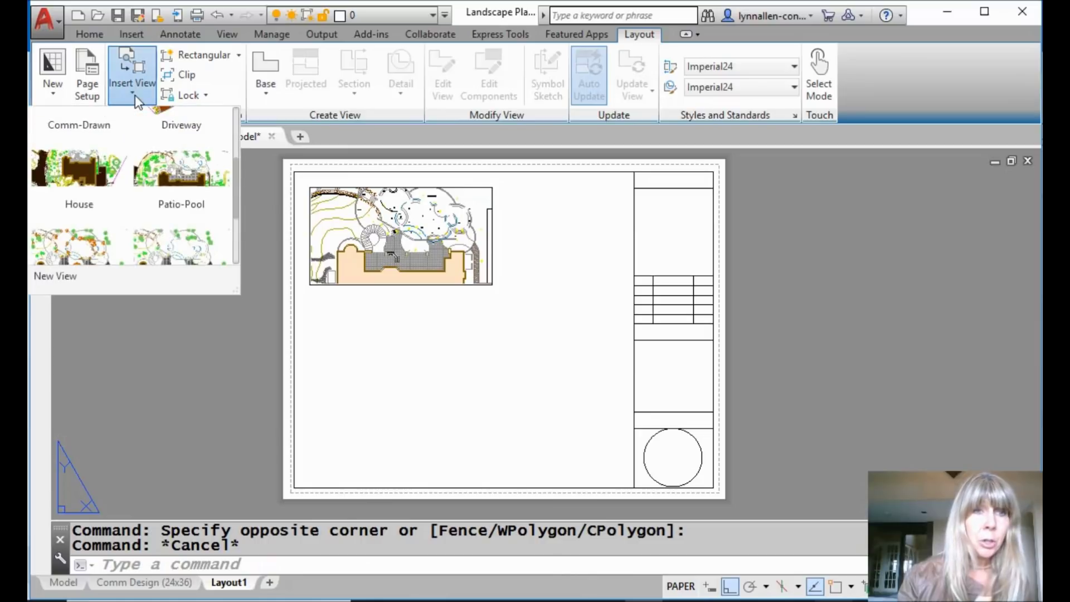
scroll(237, 164, up, 1)
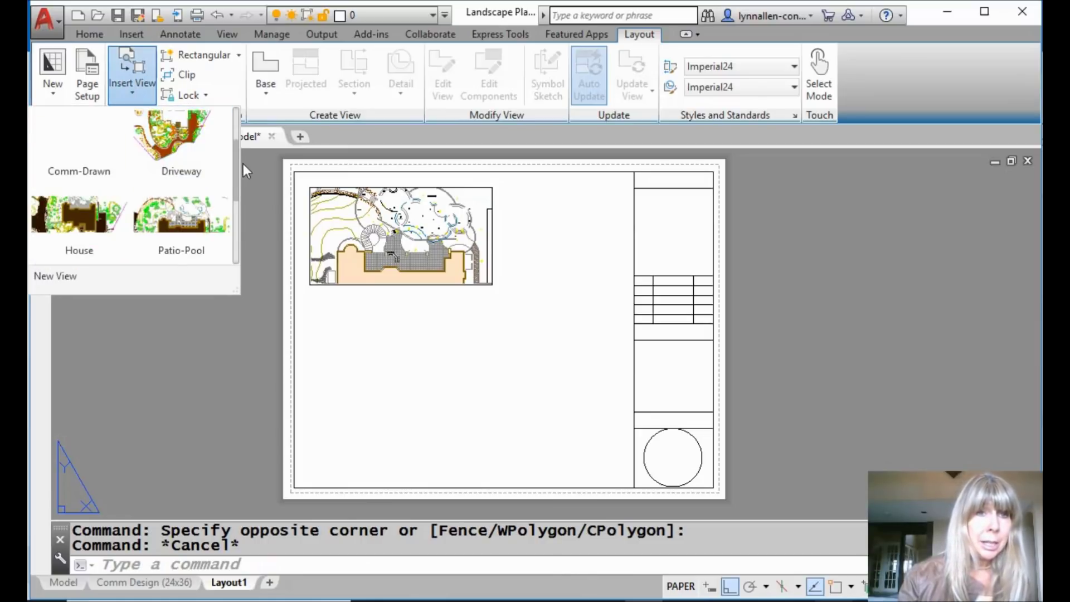
drag(237, 174, 224, 220)
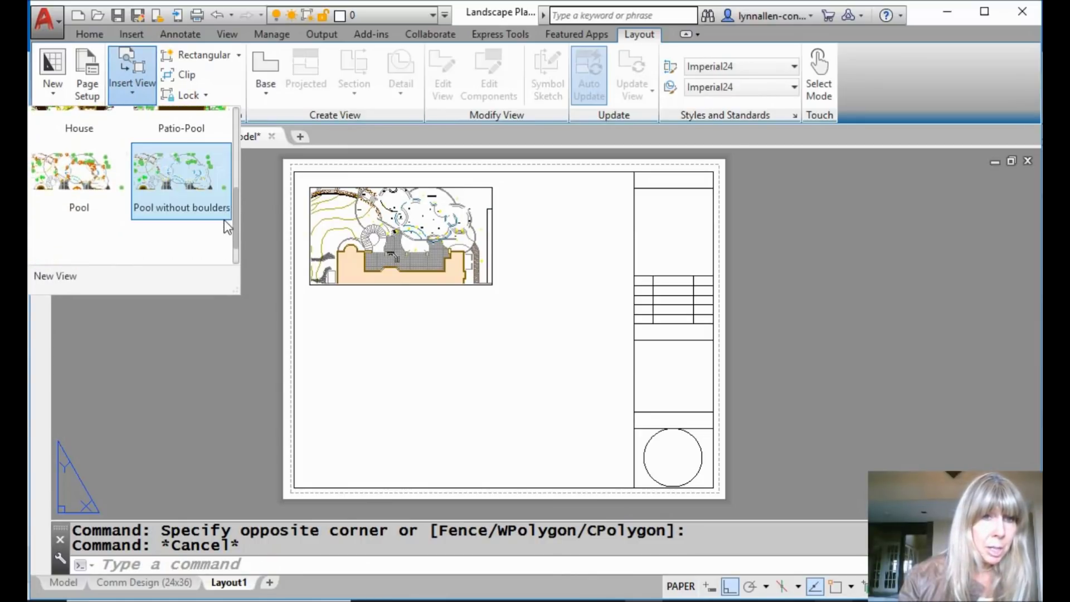
click(200, 192)
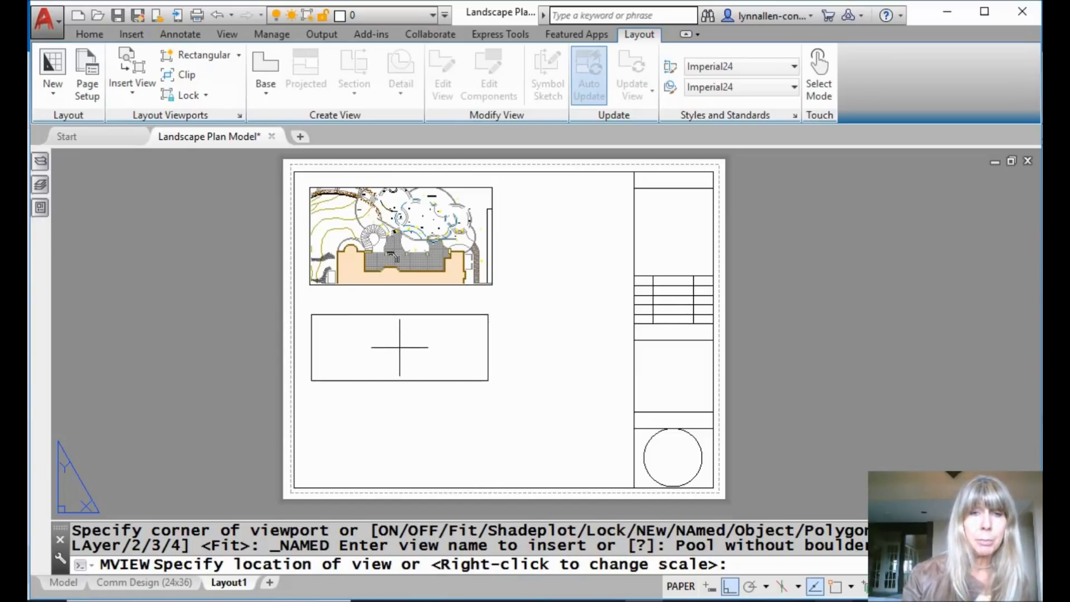
right_click(395, 350)
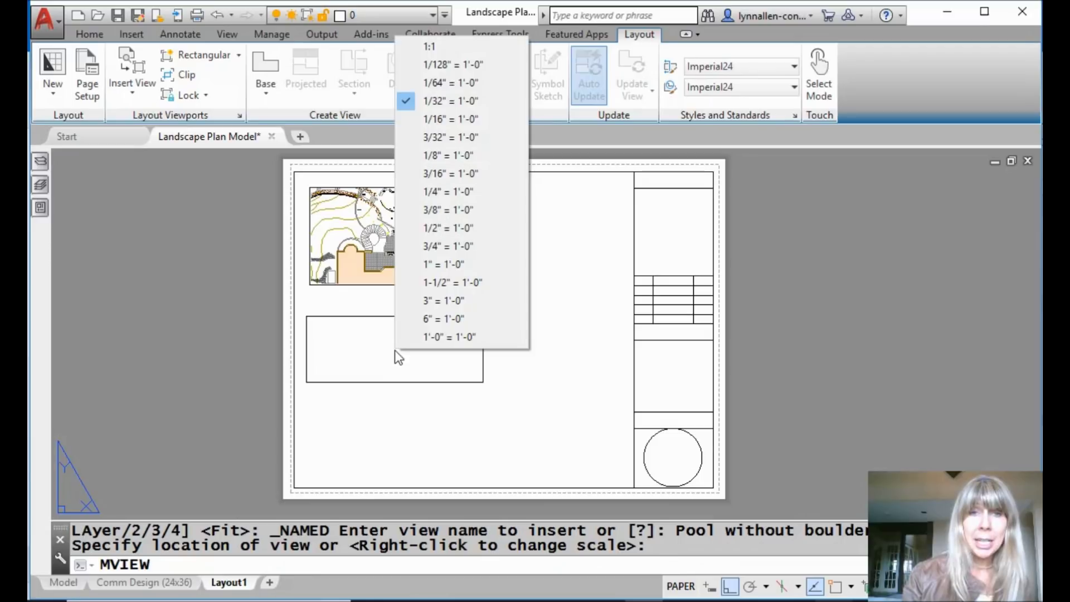
click(452, 120)
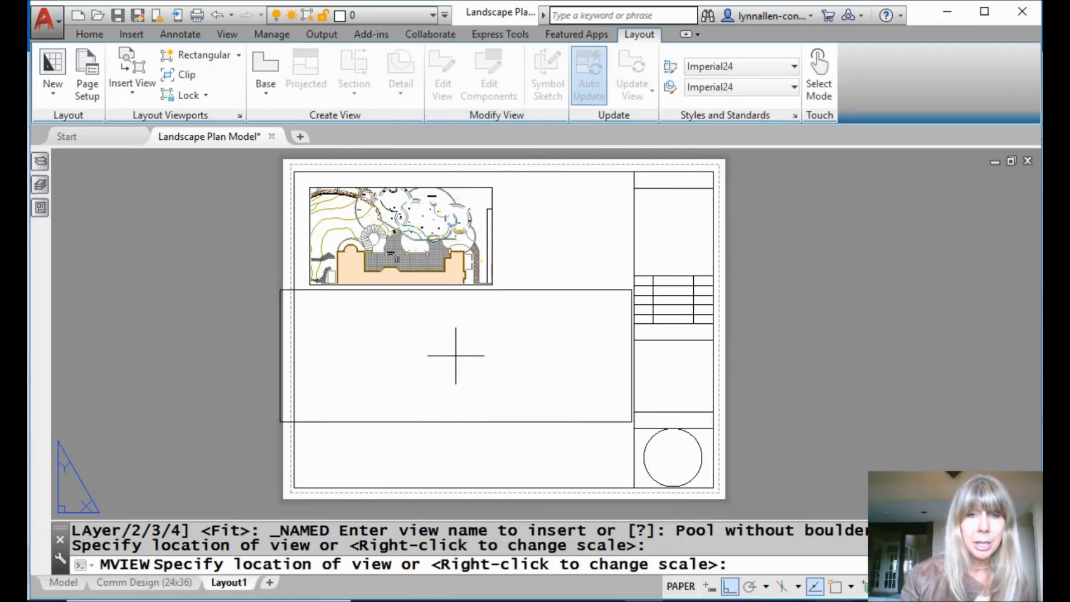
right_click(456, 356)
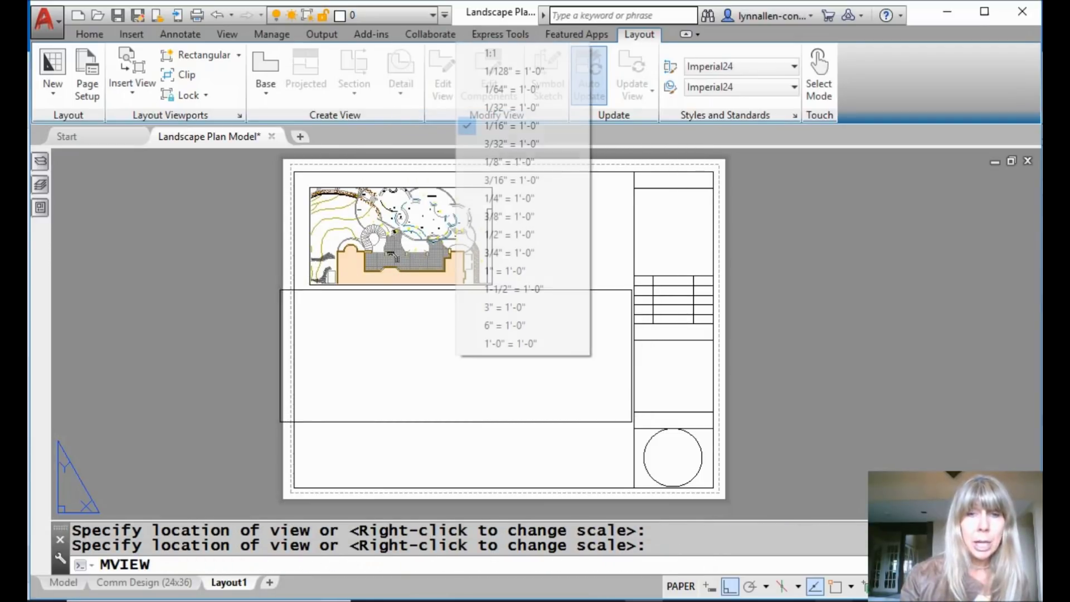
click(510, 107)
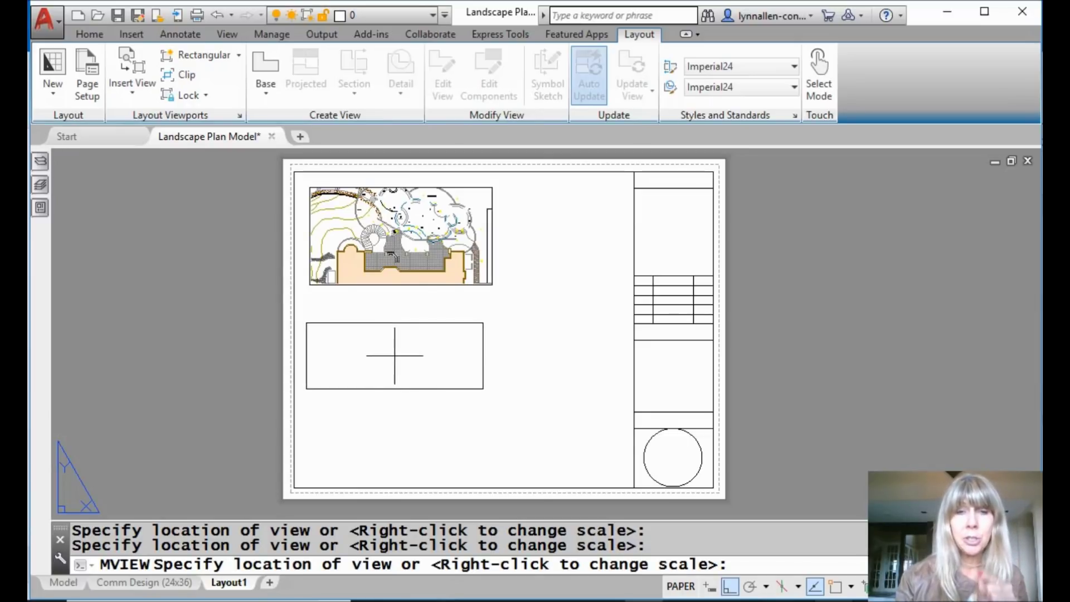
click(397, 340)
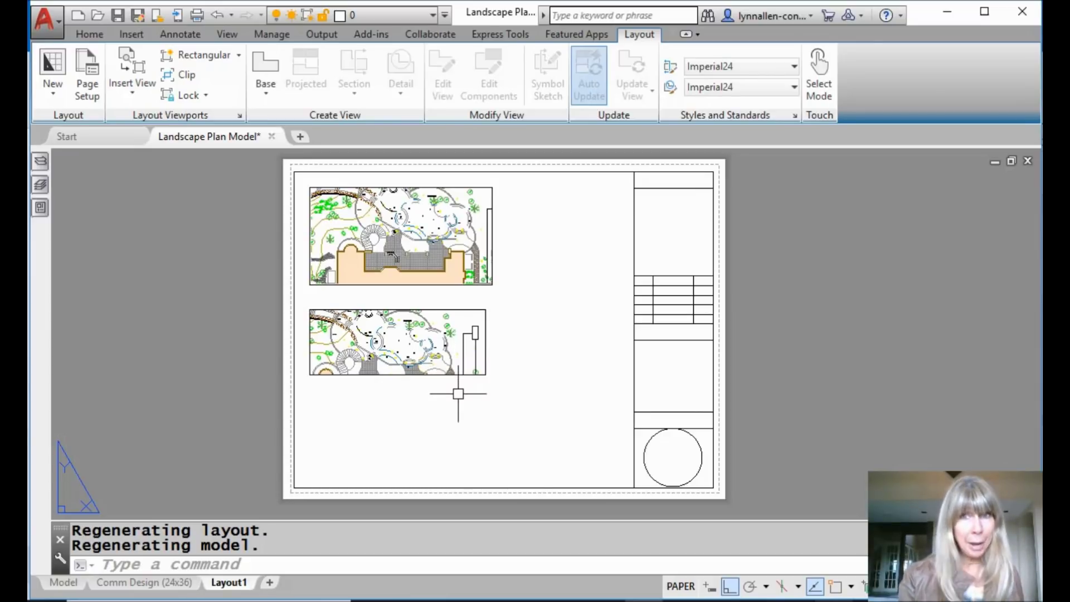
Define a new view around the two plants between the driveway edge and the contour lines, and place it below the pool viewport.
click(139, 95)
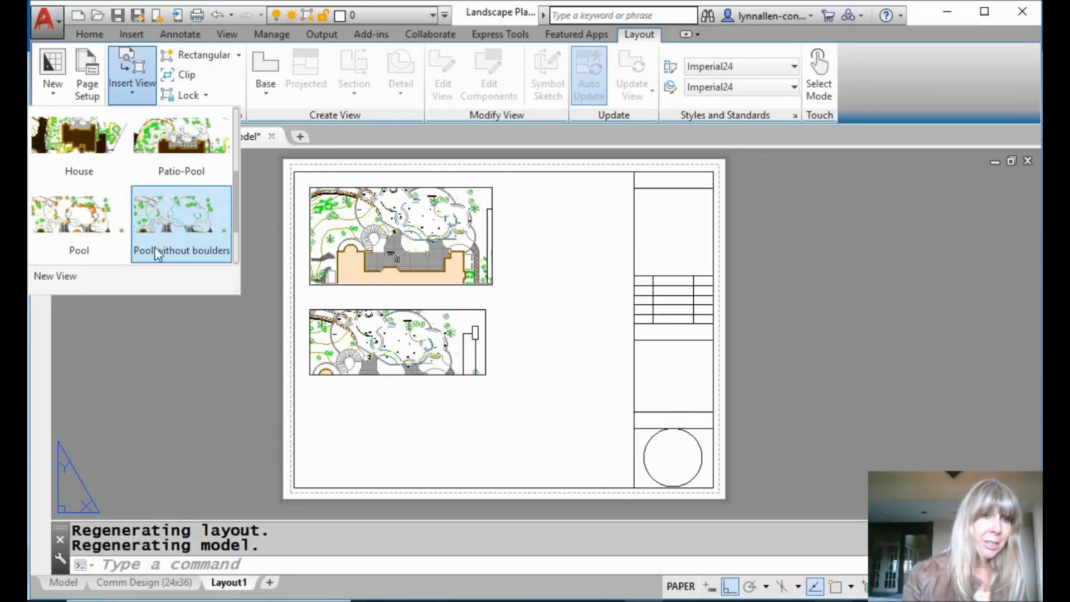
click(68, 274)
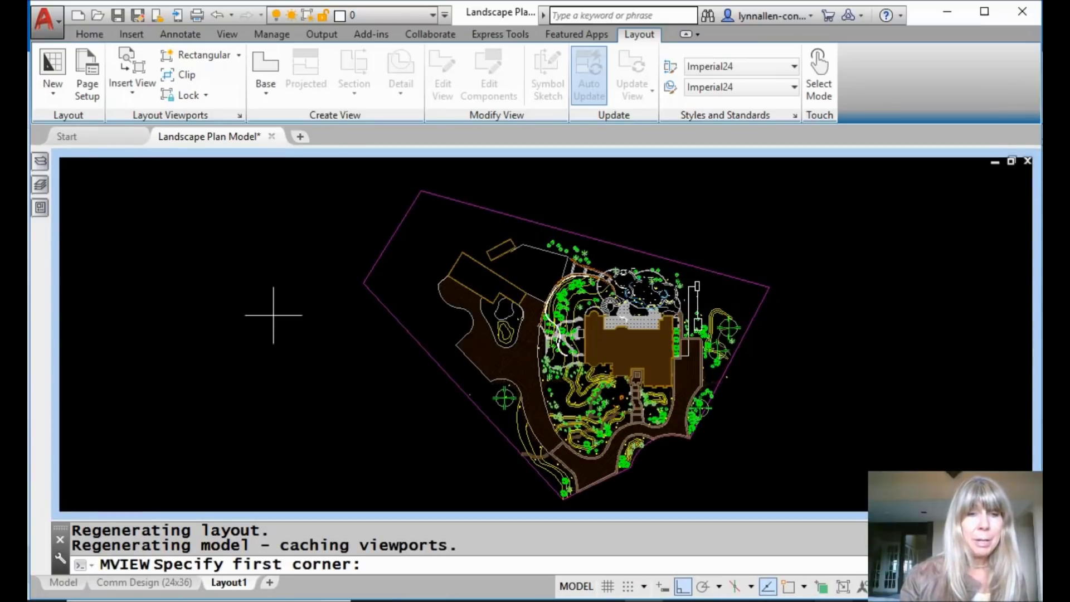
scroll(478, 377, up, 5)
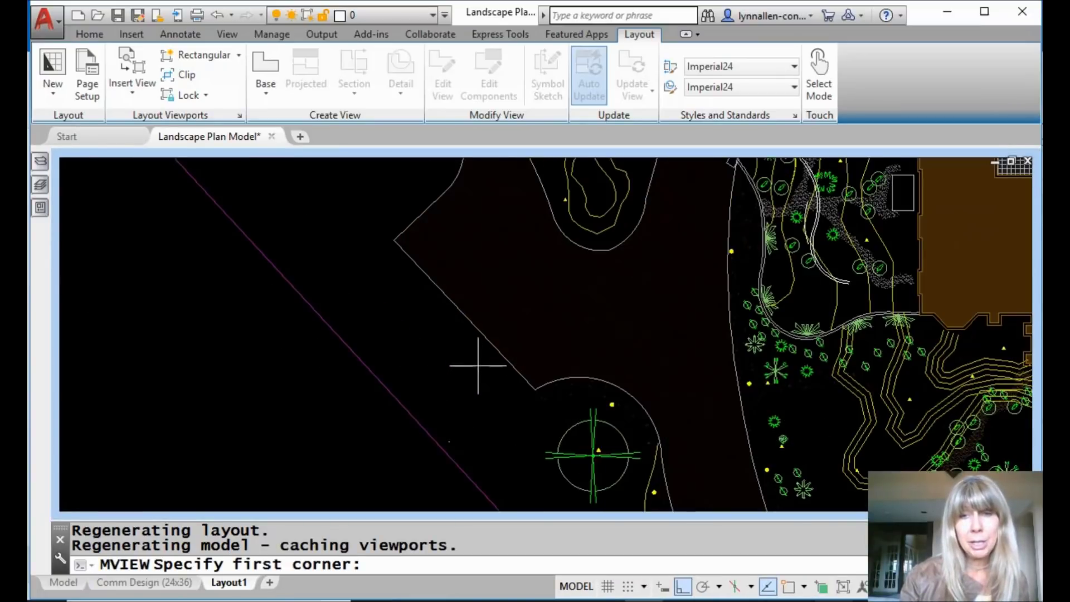
middle_drag(592, 317, 216, 271)
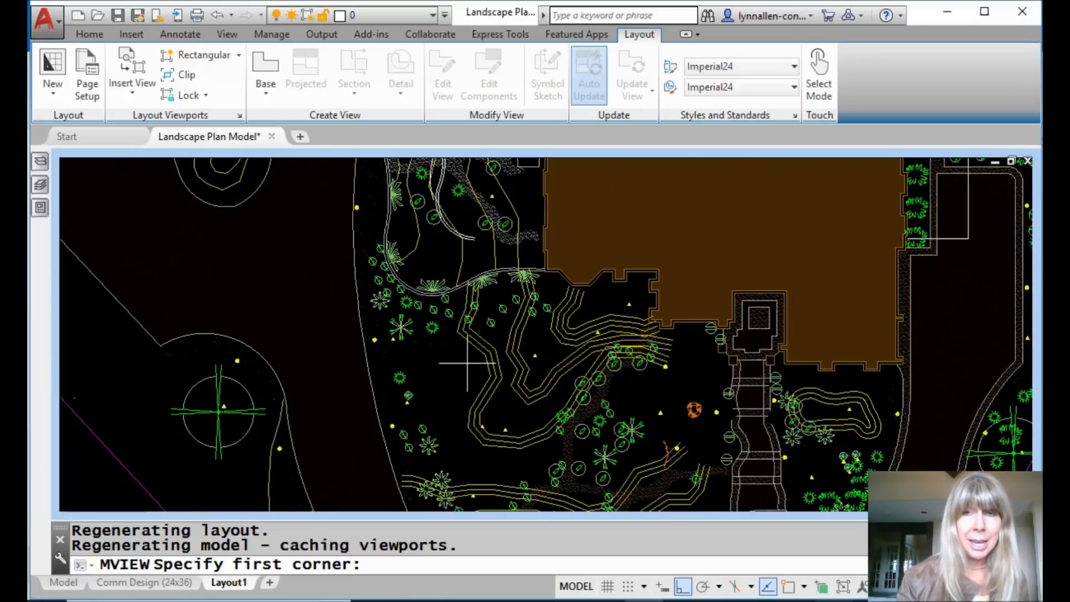
scroll(456, 360, up, 2)
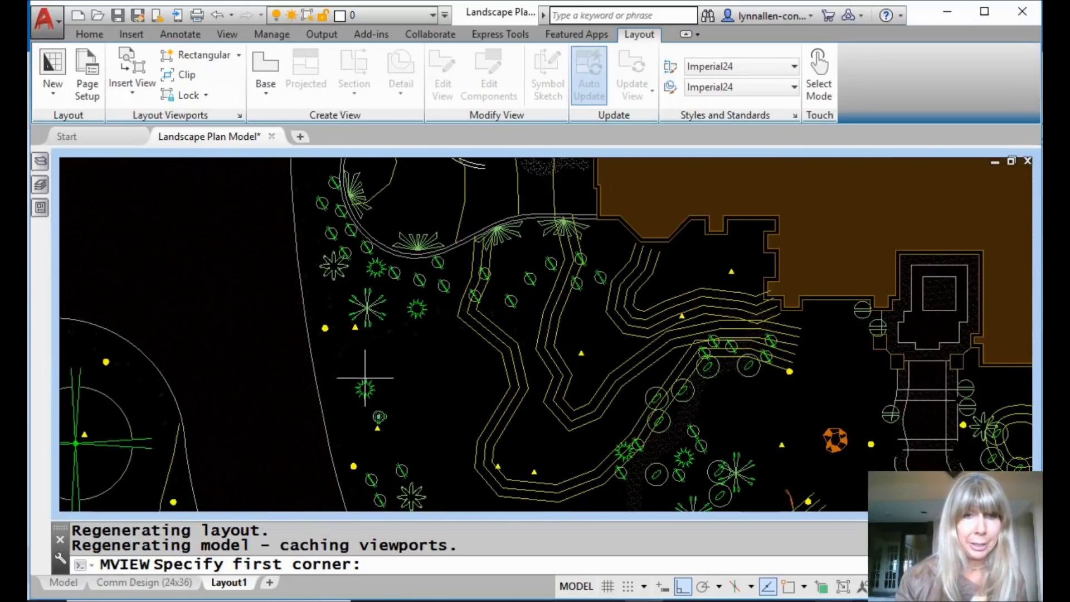
click(329, 275)
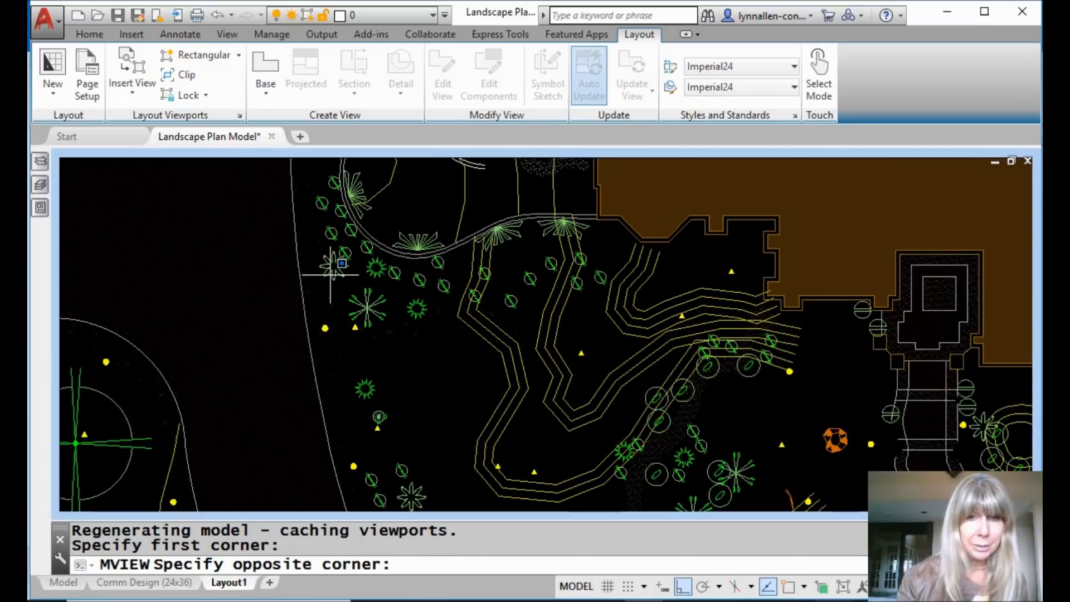
click(449, 345)
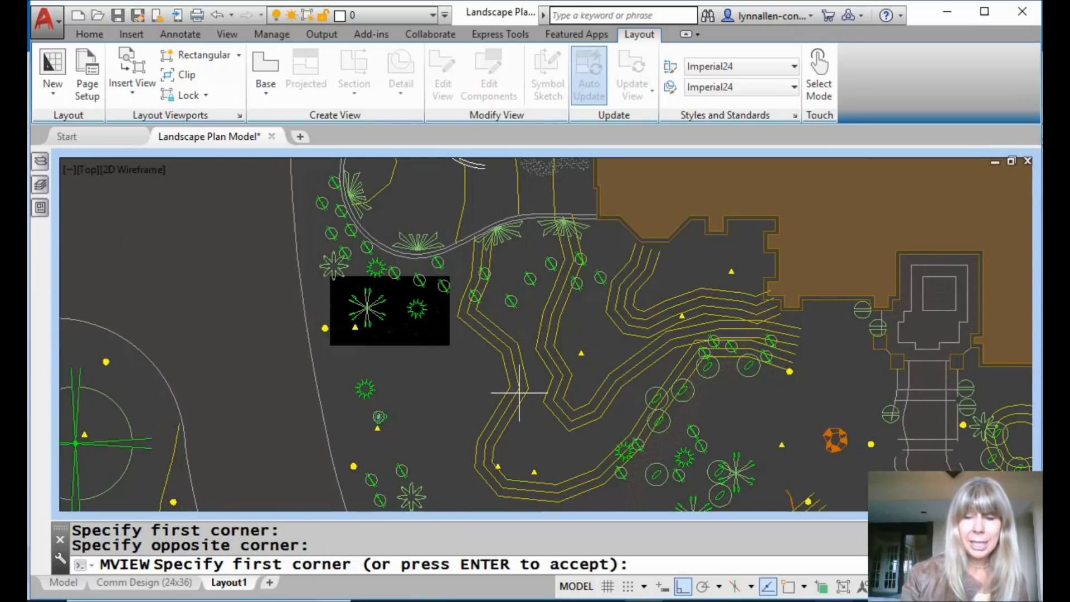
key(Return)
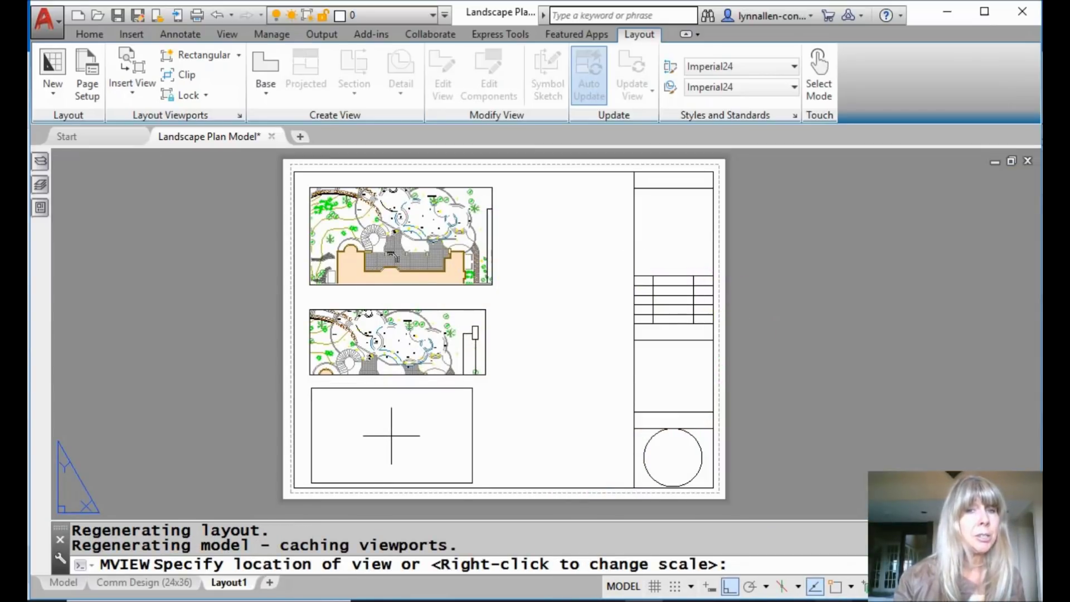
click(396, 432)
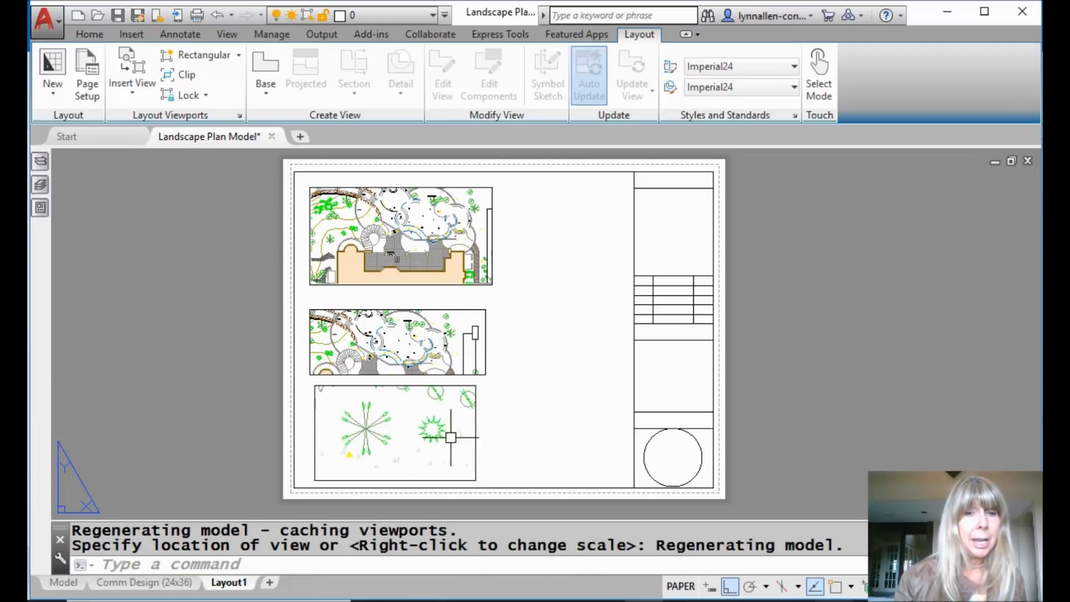
Review the available scales for the plant viewport below the pool viewport, then clear the selection.
click(474, 441)
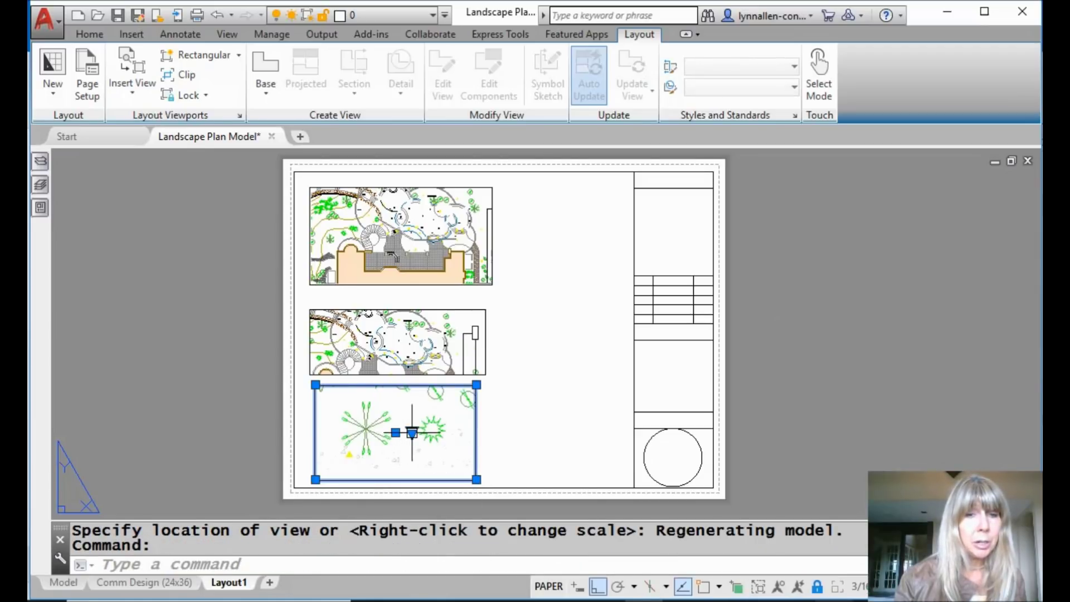
click(410, 432)
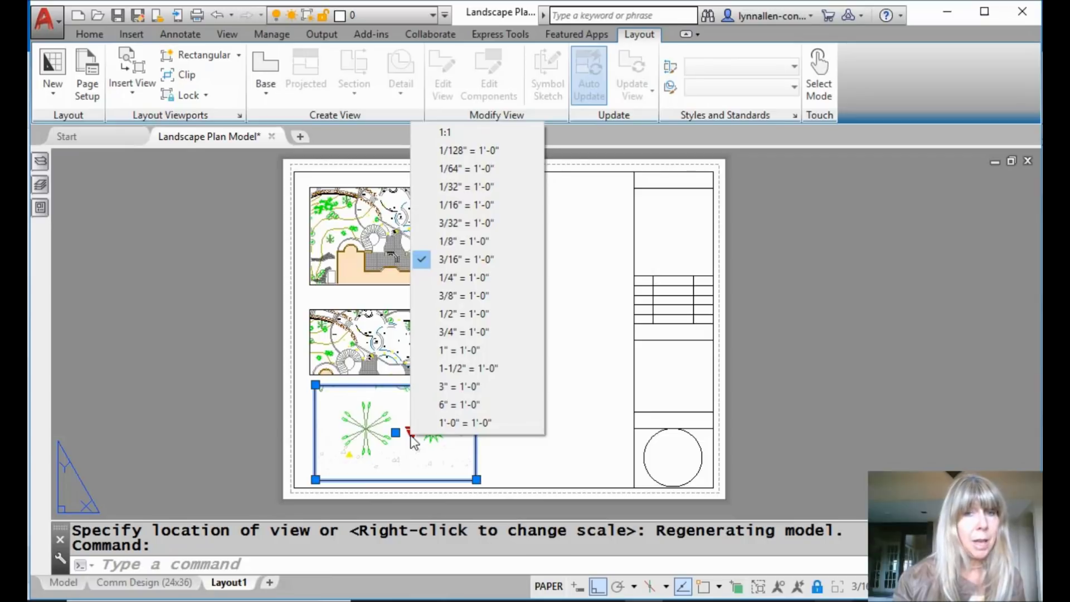
click(544, 463)
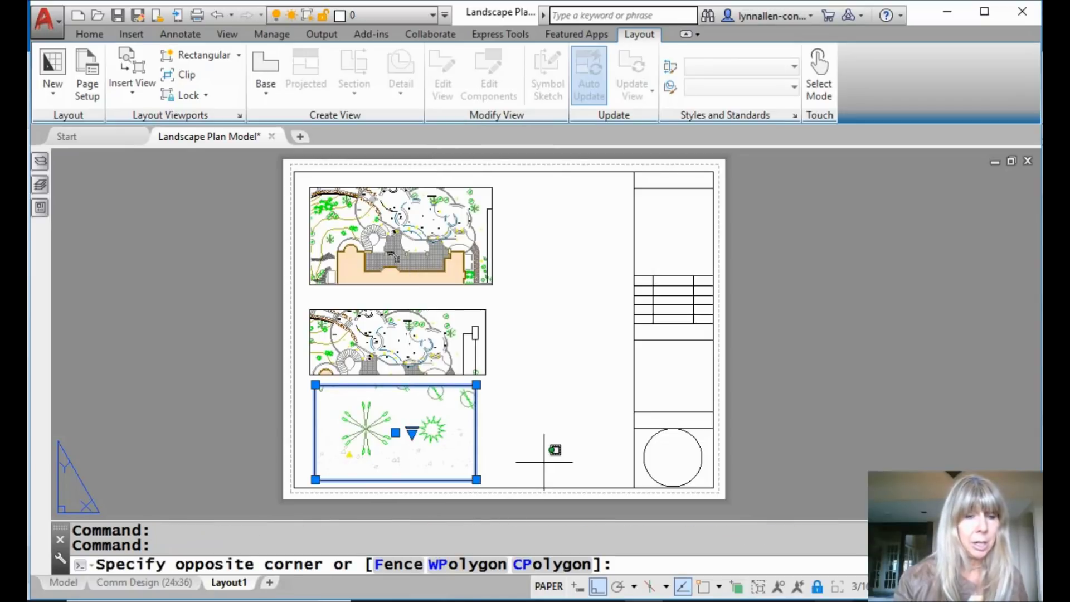
key(Escape)
key(Escape)
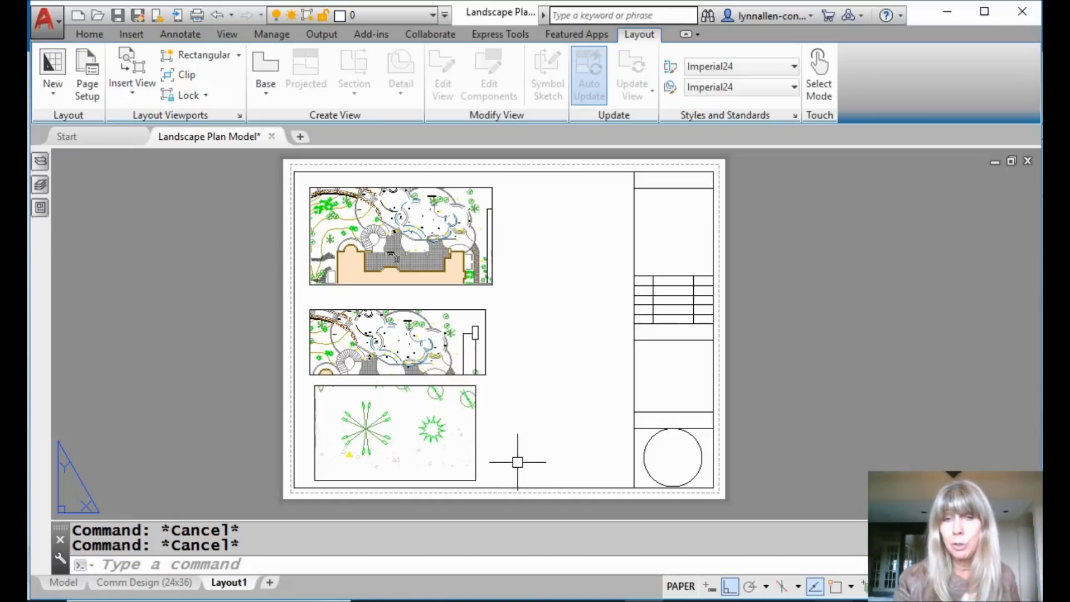
Enter model space inside the plant viewport and zoom in and out to test whether its view is locked.
click(476, 436)
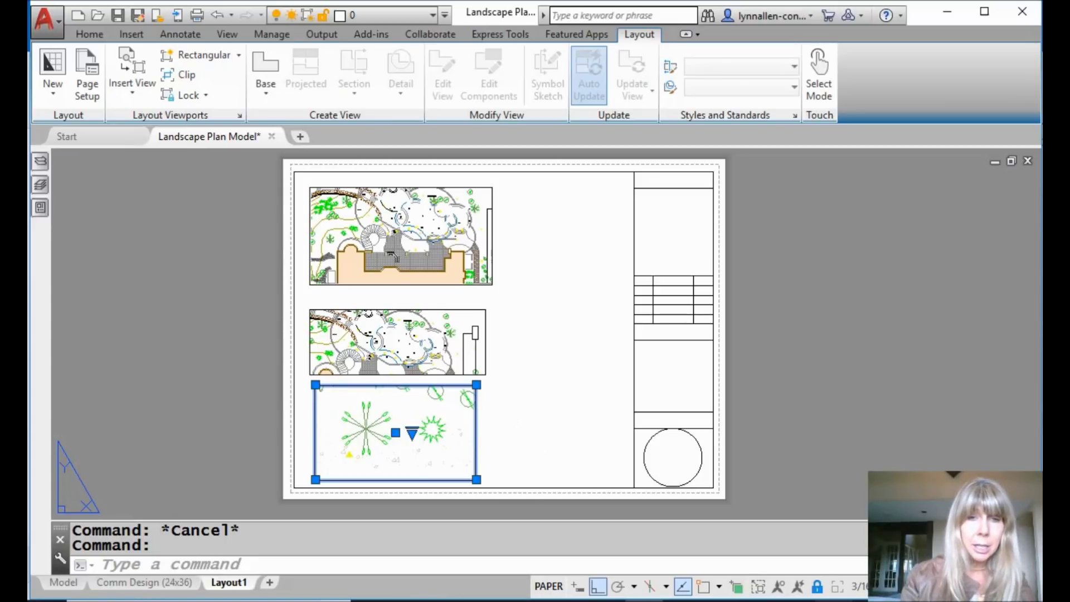
key(Escape)
double_click(452, 442)
scroll(444, 439, up, 2)
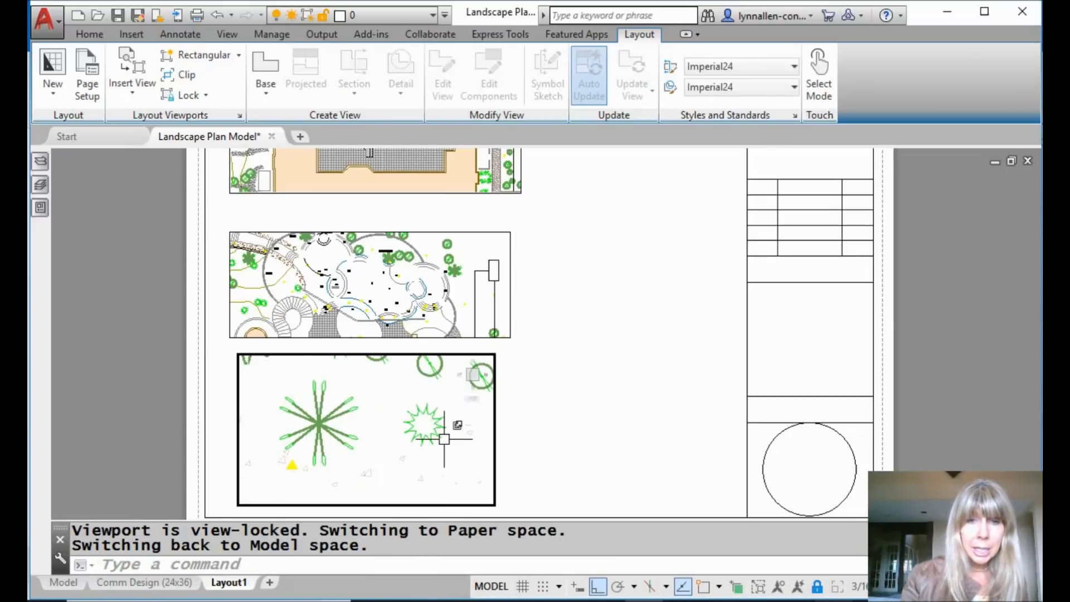
scroll(444, 439, down, 2)
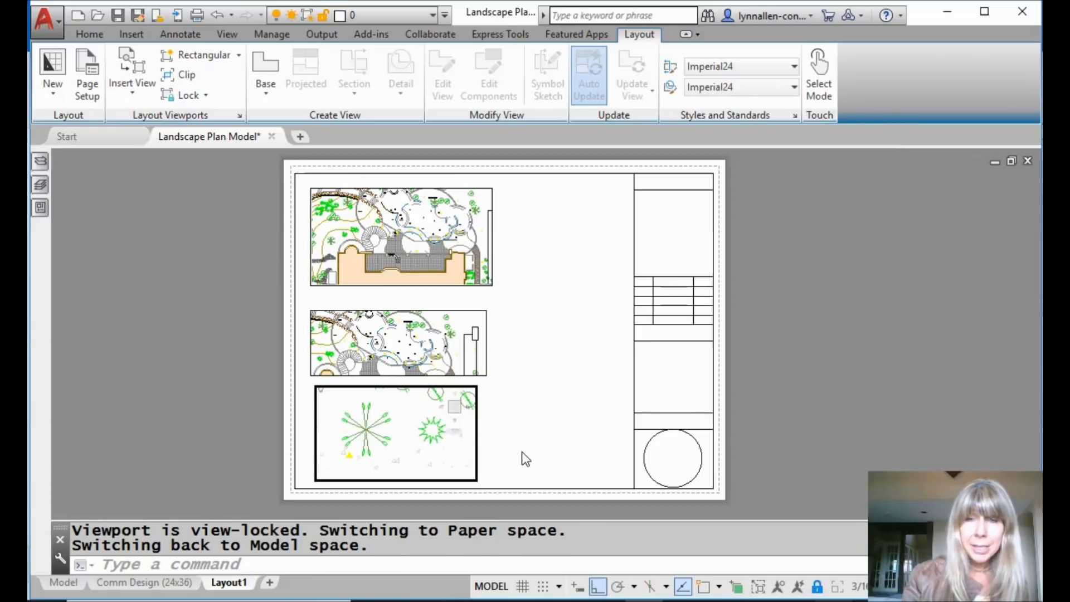
key(Escape)
key(Escape)
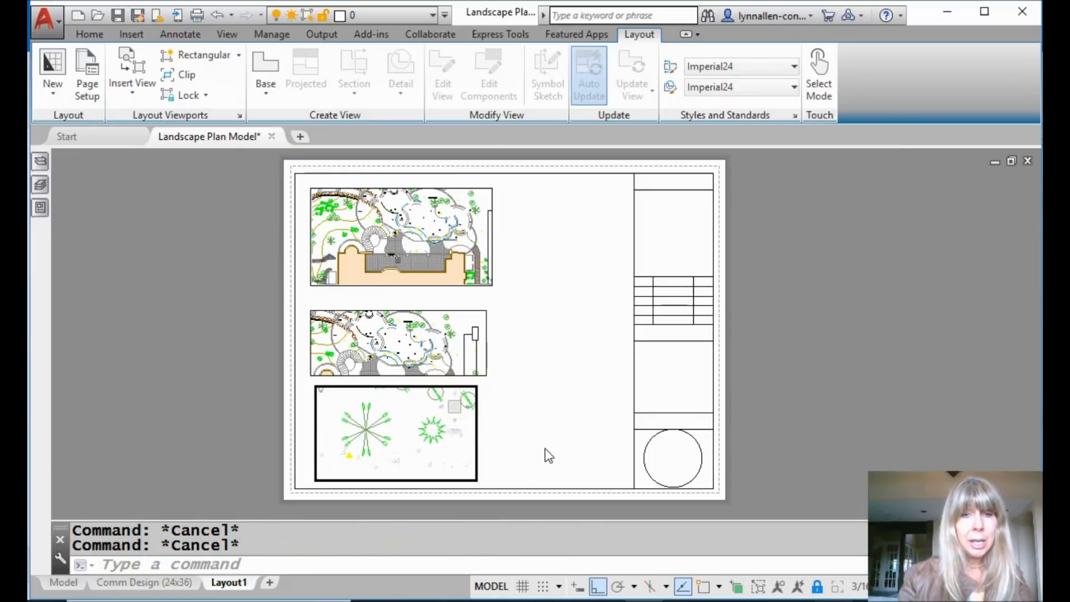